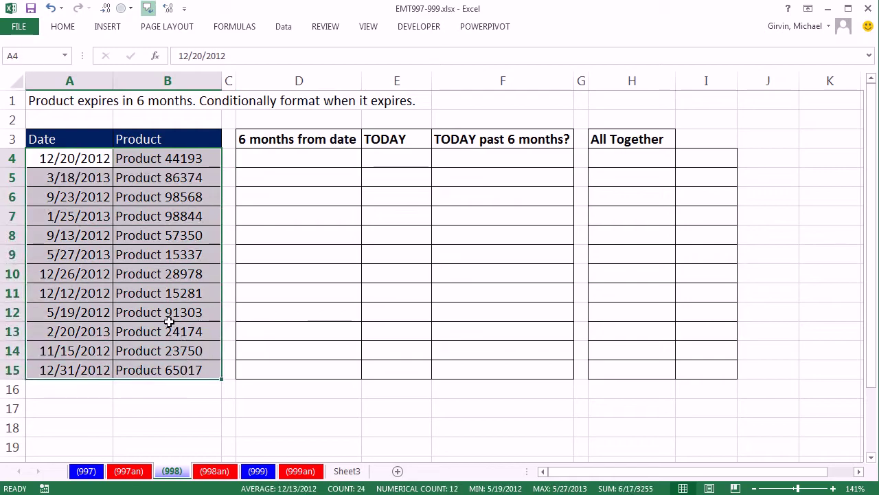
{"action": "left_click", "coordinate": [76, 198]}
{"action": "left_click_drag", "start_coordinate": [75, 198], "coordinate": [155, 196]}
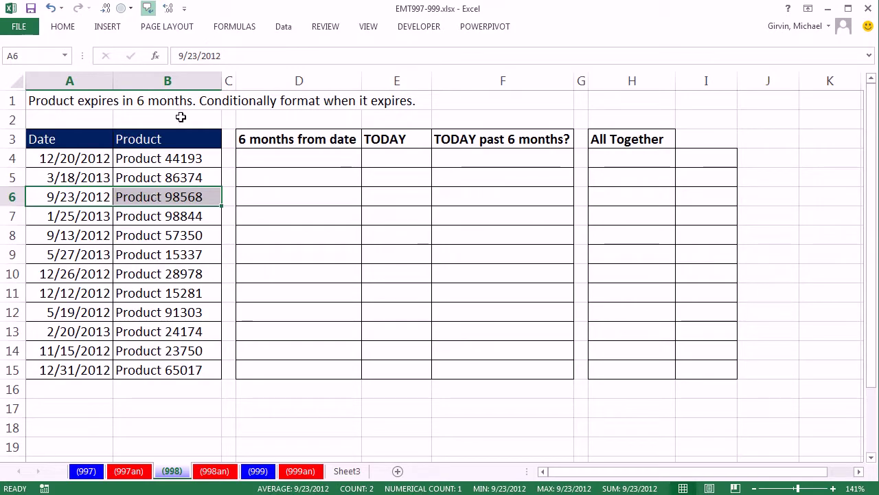
{"action": "left_click_drag", "start_coordinate": [72, 158], "coordinate": [71, 367]}
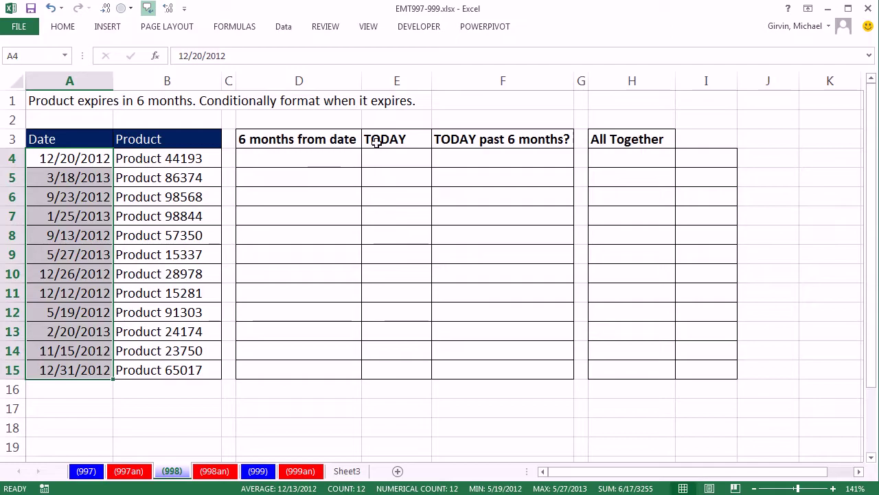
- Enter =EDATE(A4,6) in D4 and fill it down to D15
{"action": "left_click", "coordinate": [311, 158]}
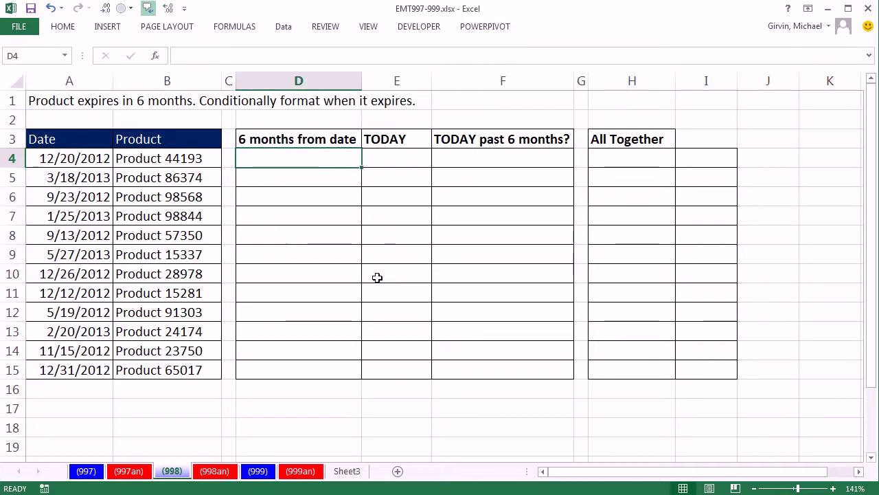
{"action": "type", "text": "=ed"}
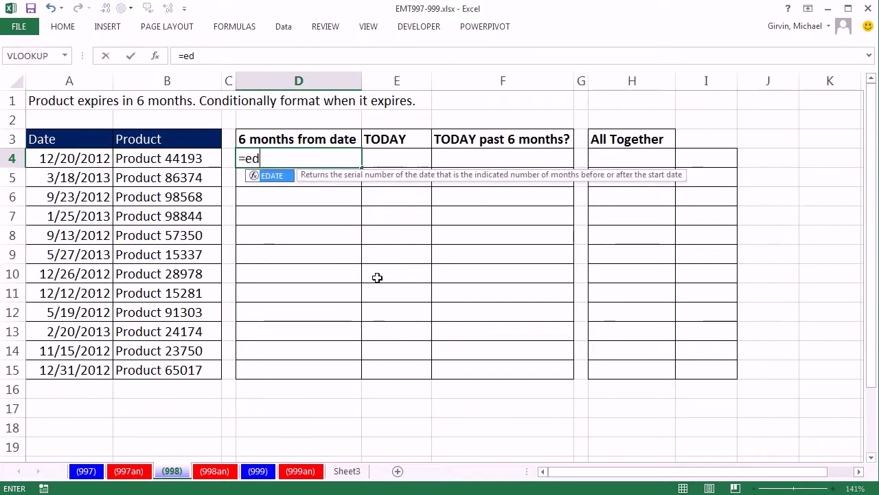
{"action": "key", "text": "Tab"}
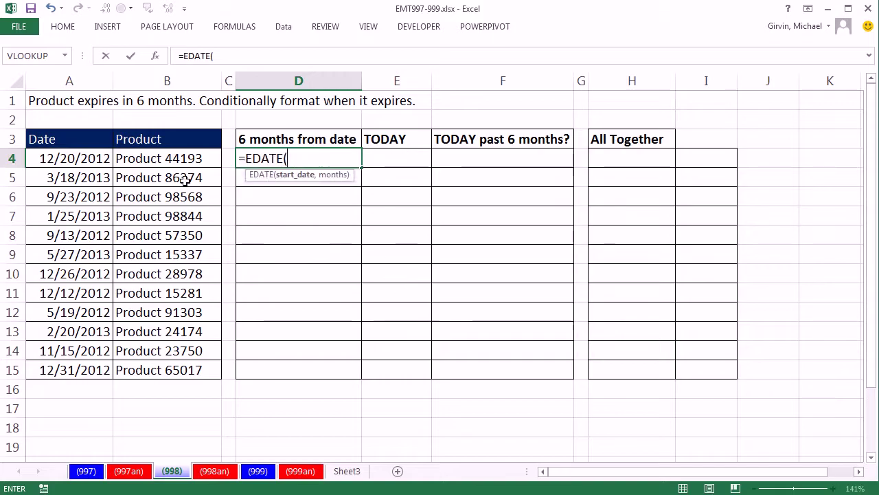
{"action": "left_click", "coordinate": [58, 158]}
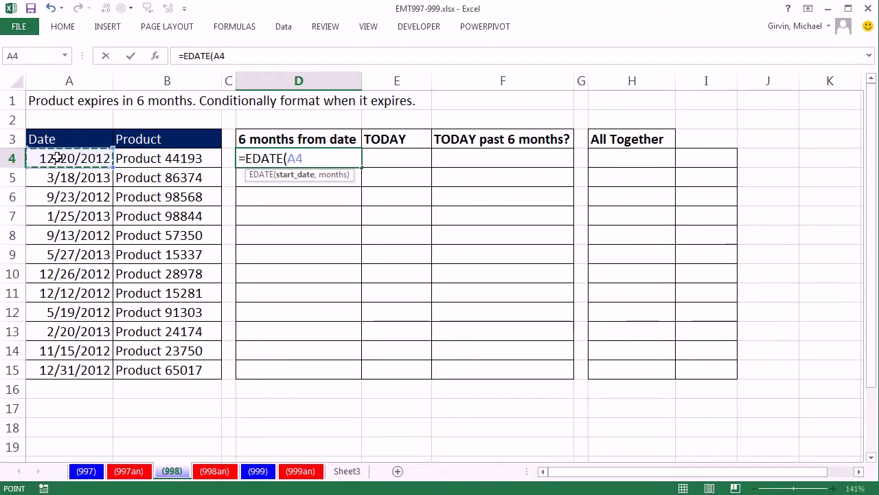
{"action": "type", "text": ","}
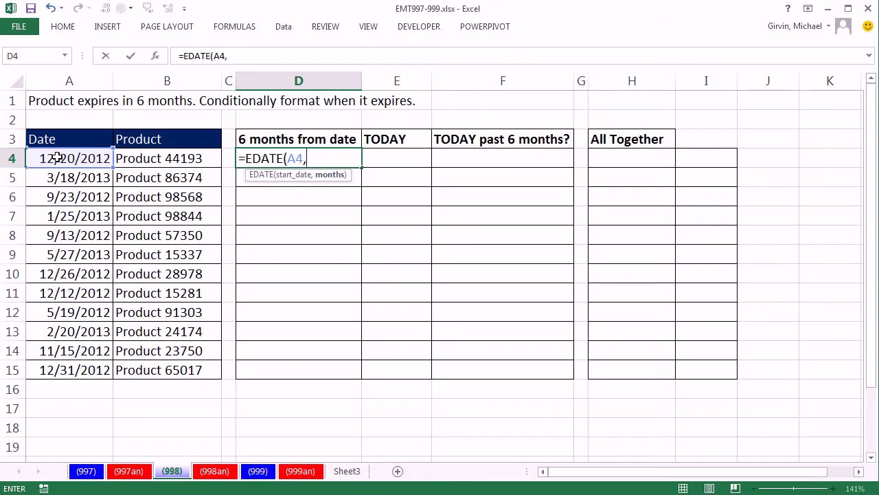
{"action": "type", "text": "6)"}
{"action": "key", "text": "ctrl+Return"}
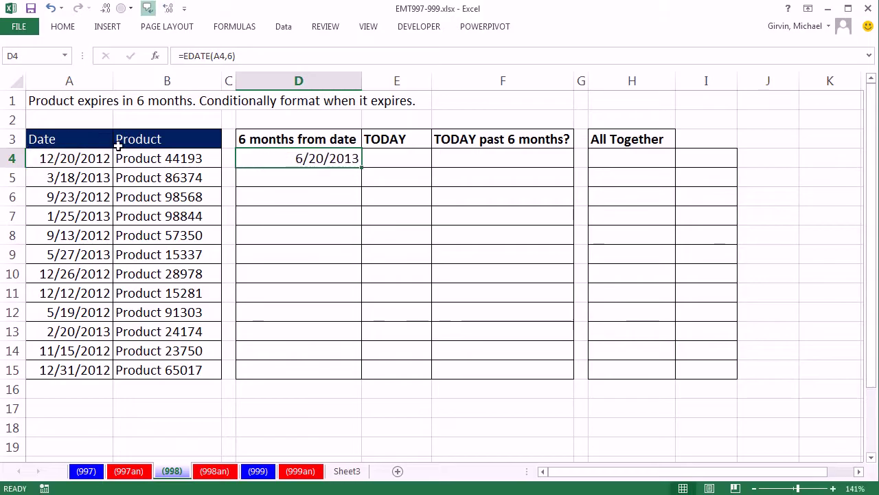
{"action": "left_click", "coordinate": [147, 9]}
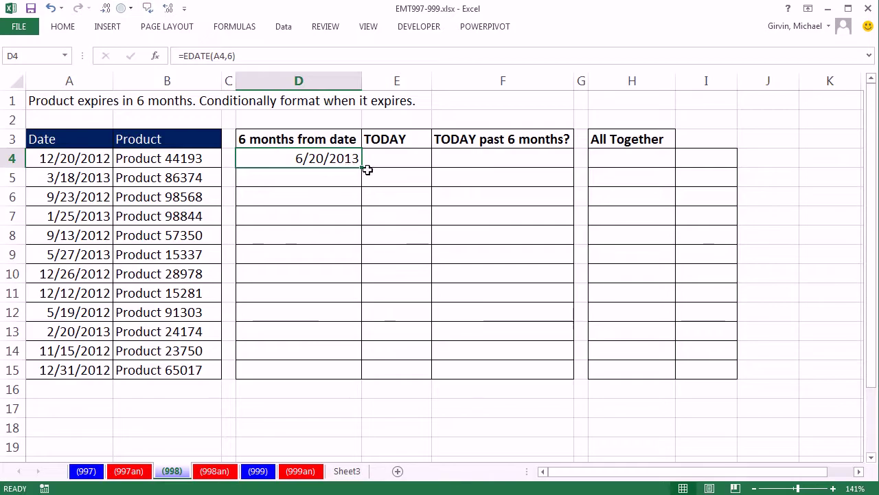
{"action": "left_click_drag", "start_coordinate": [361, 167], "coordinate": [350, 376]}
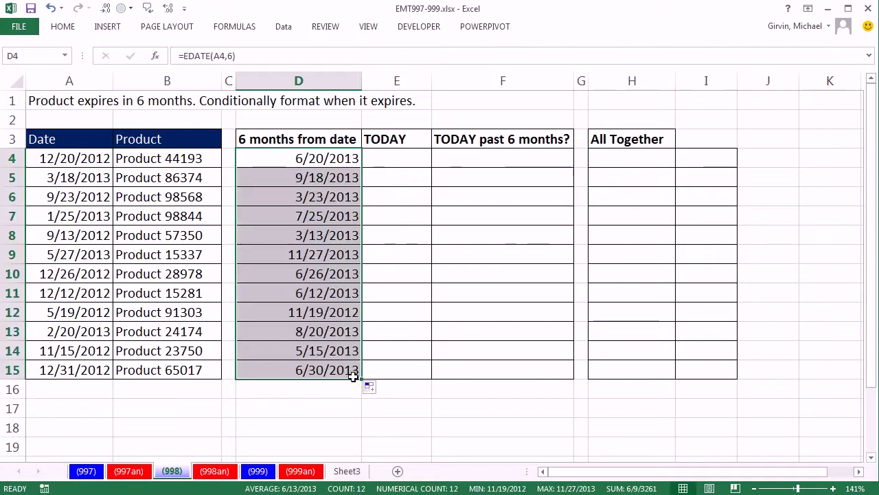
- Enter =TODAY() in E4 and fill it down to E15
{"action": "left_click", "coordinate": [399, 157]}
{"action": "type", "text": "=tod"}
{"action": "key", "text": "Tab"}
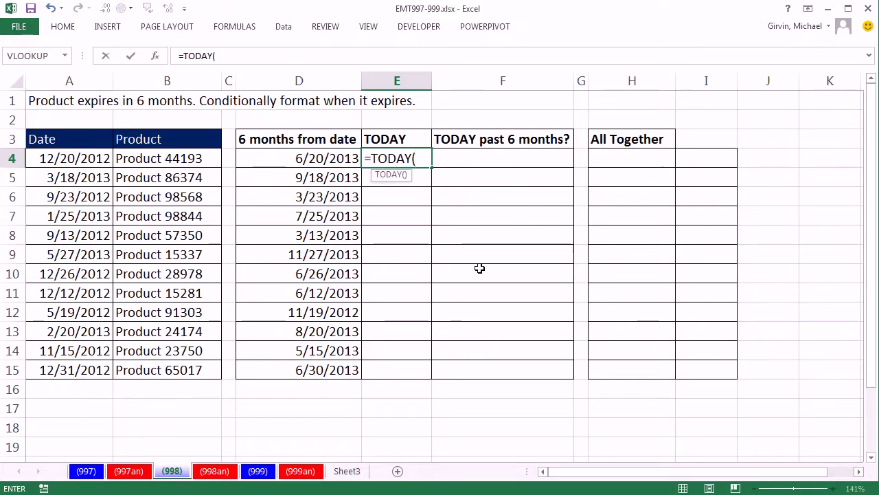
{"action": "key", "text": "ctrl+Return"}
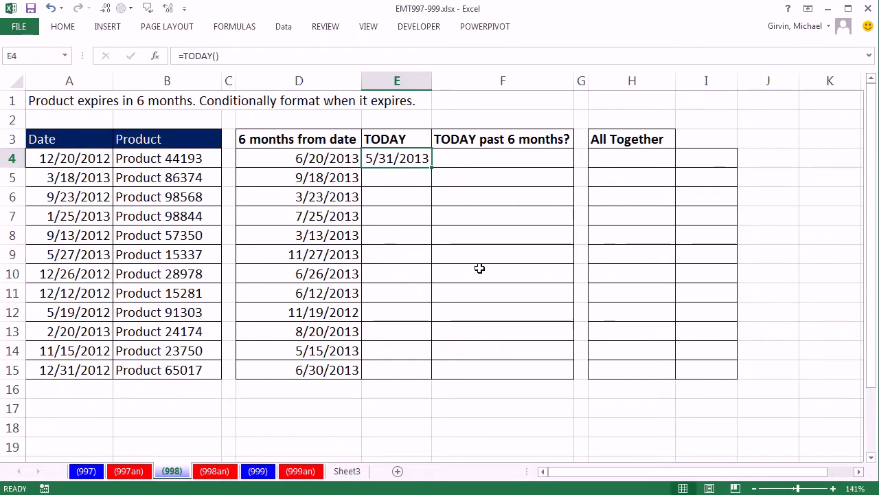
{"action": "double_click", "coordinate": [432, 168]}
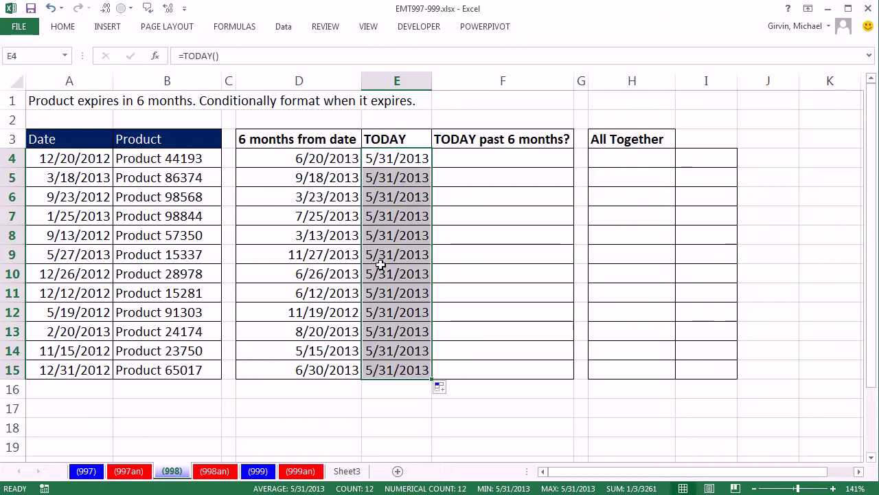
{"action": "left_click", "coordinate": [289, 160]}
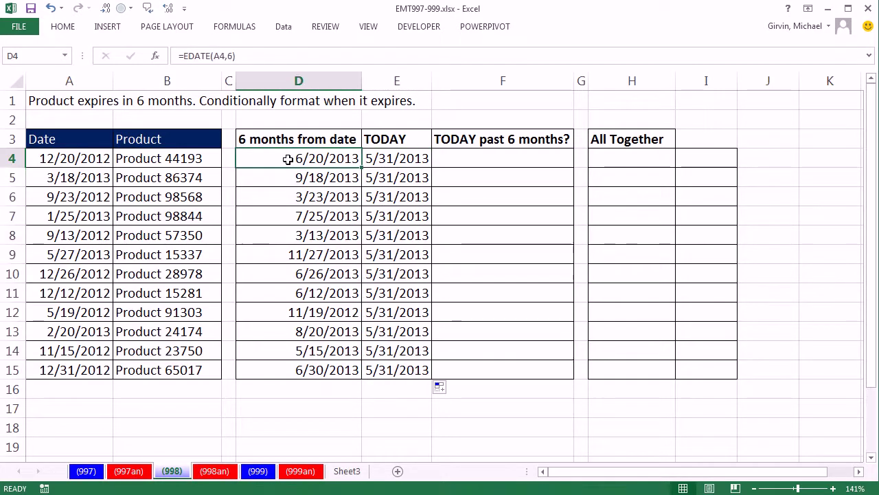
{"action": "left_click", "coordinate": [402, 159]}
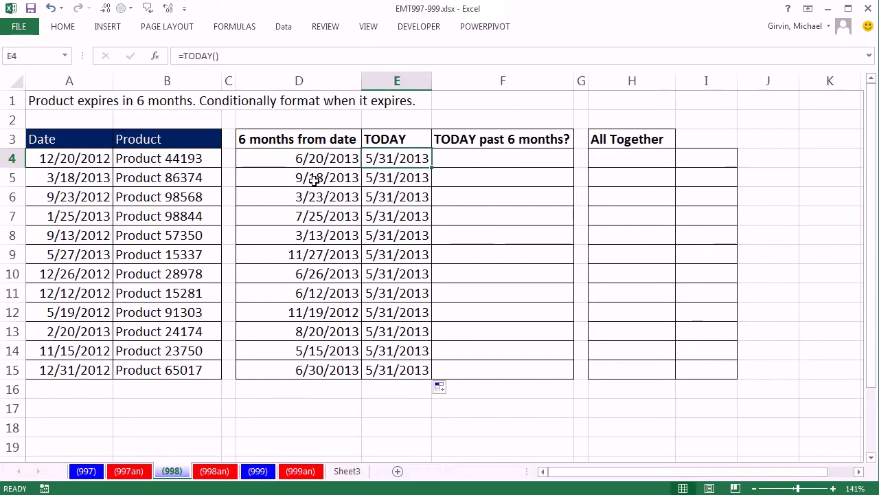
{"action": "left_click", "coordinate": [309, 178]}
{"action": "left_click", "coordinate": [398, 176]}
{"action": "left_click", "coordinate": [323, 200]}
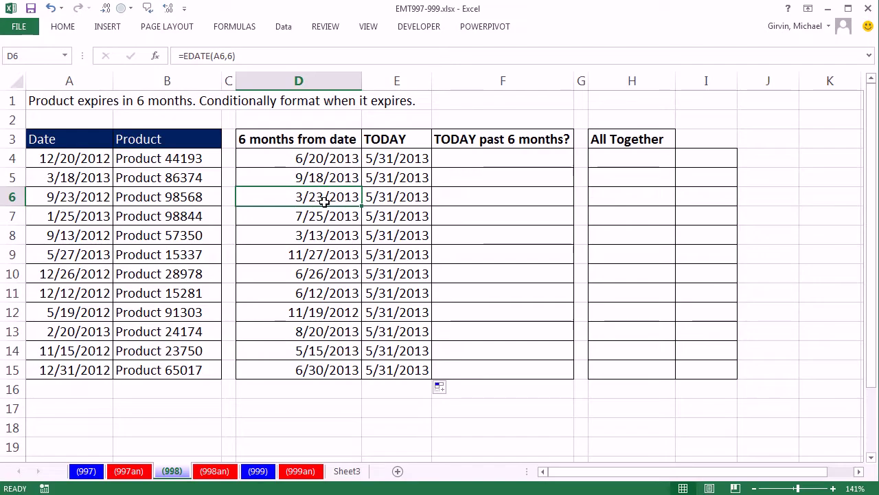
- Enter the comparison =E4>D4 in F4 and fill it down to F15
{"action": "left_click", "coordinate": [473, 165]}
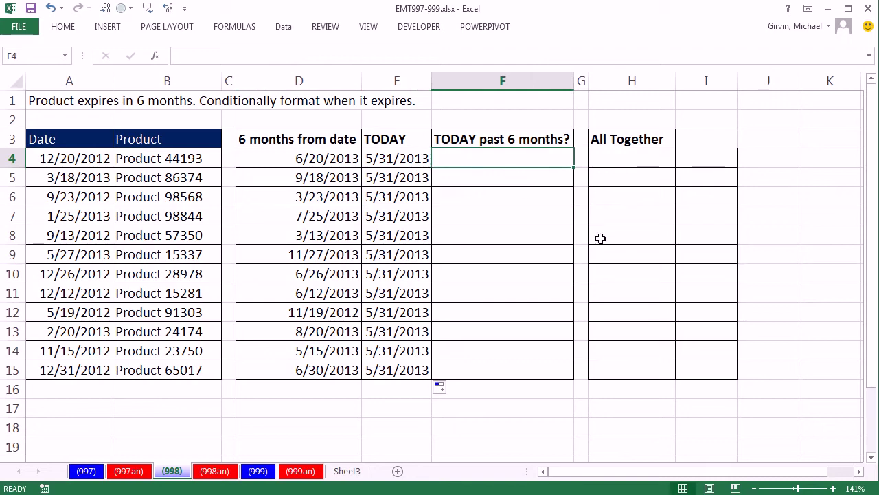
{"action": "type", "text": "="}
{"action": "key", "text": "Left"}
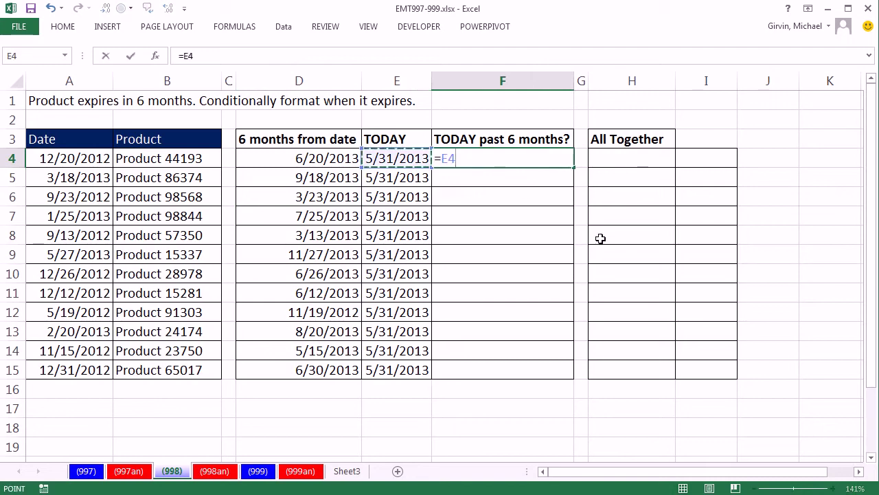
{"action": "type", "text": ">"}
{"action": "left_click", "coordinate": [317, 159]}
{"action": "key", "text": "ctrl+Return"}
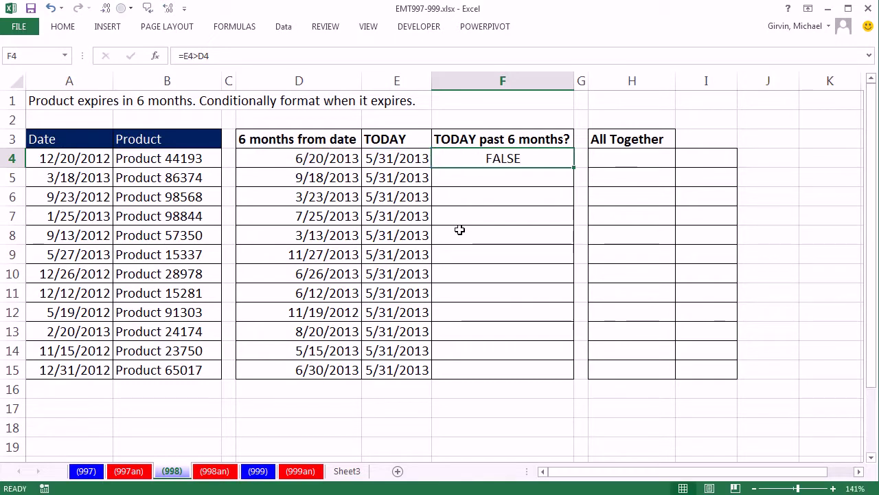
{"action": "double_click", "coordinate": [574, 166]}
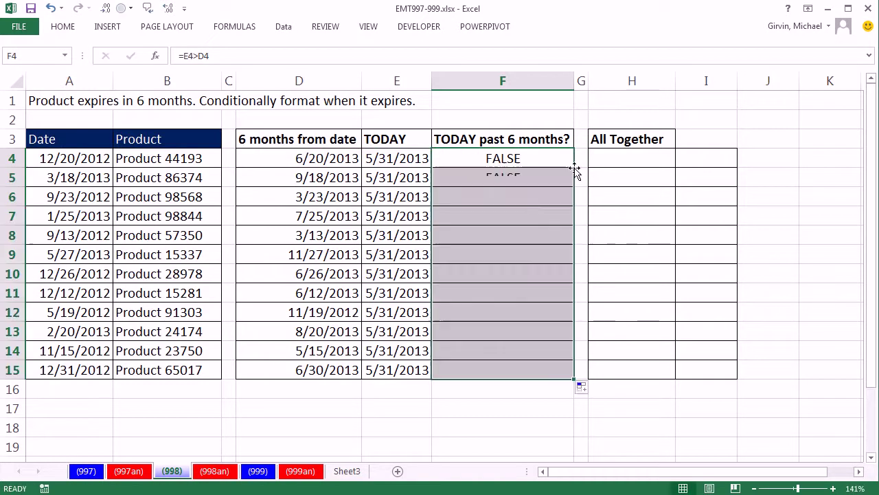
{"action": "left_click", "coordinate": [510, 197]}
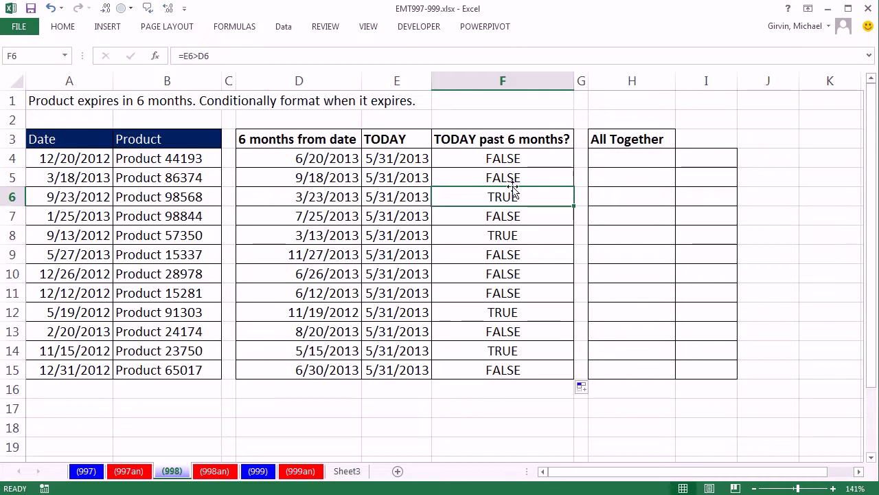
{"action": "left_click_drag", "start_coordinate": [56, 160], "coordinate": [155, 369]}
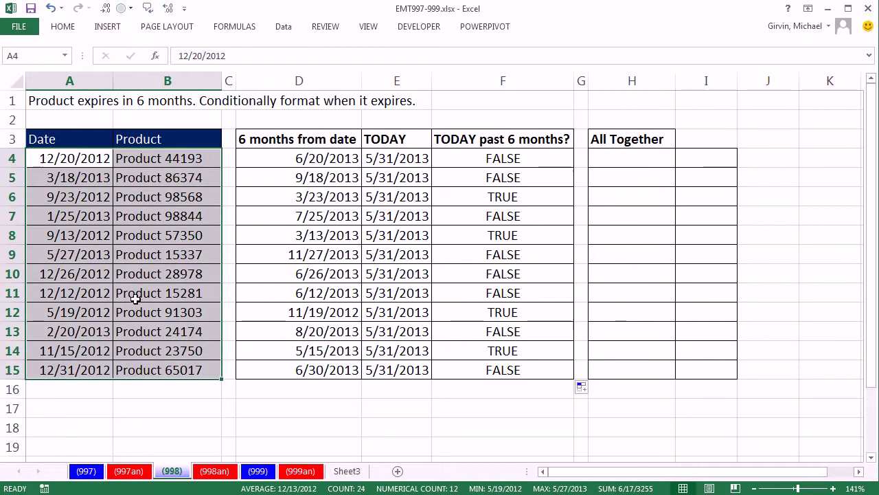
{"action": "left_click", "coordinate": [79, 158]}
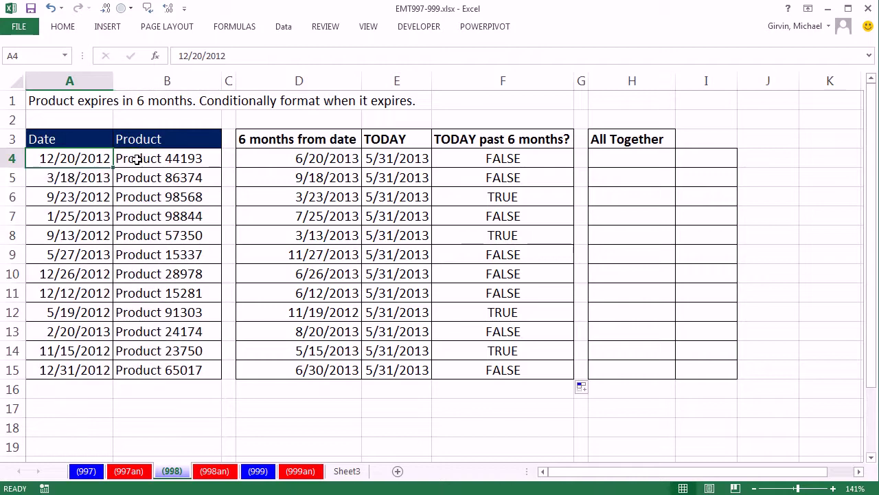
{"action": "left_click", "coordinate": [137, 159]}
{"action": "left_click", "coordinate": [62, 158]}
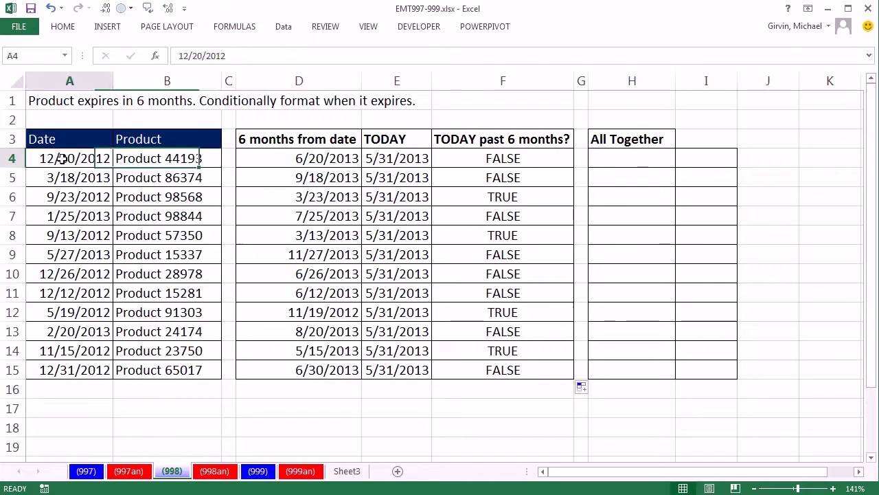
- Fill the whole range H4:I15 with the combined formula =TODAY()>EDATE($A4,6), keeping the column reference locked
{"action": "left_click", "coordinate": [619, 159]}
{"action": "left_click_drag", "start_coordinate": [689, 165], "coordinate": [707, 369]}
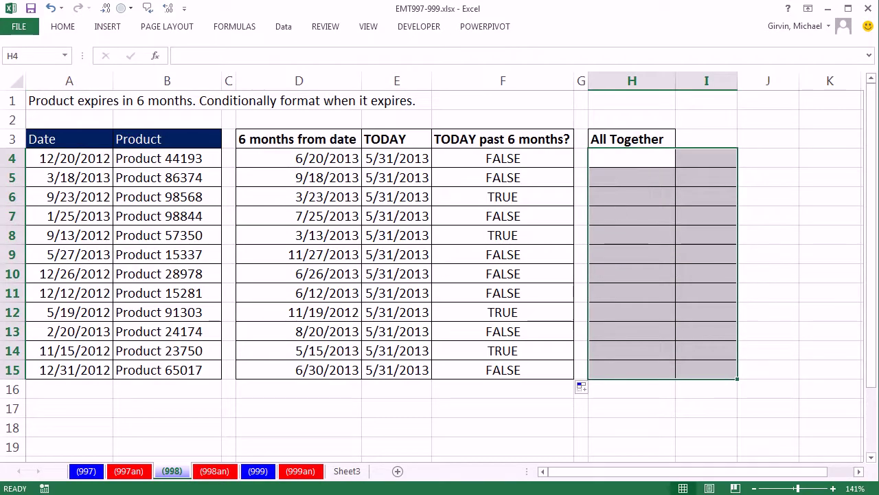
{"action": "type", "text": "=tod"}
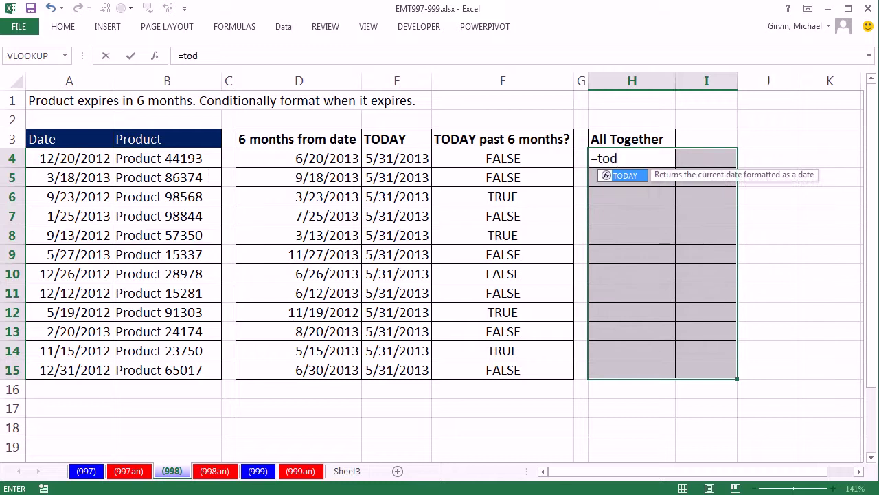
{"action": "key", "text": "Tab"}
{"action": "type", "text": ")"}
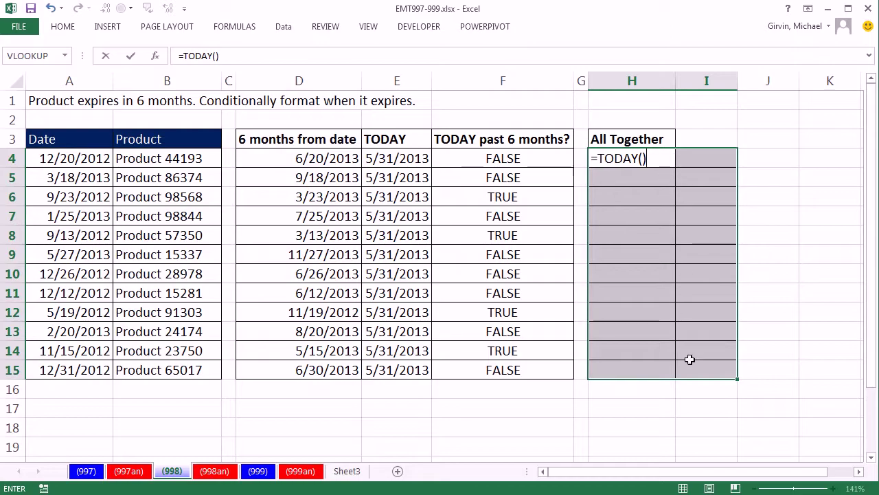
{"action": "type", "text": ">EDATE("}
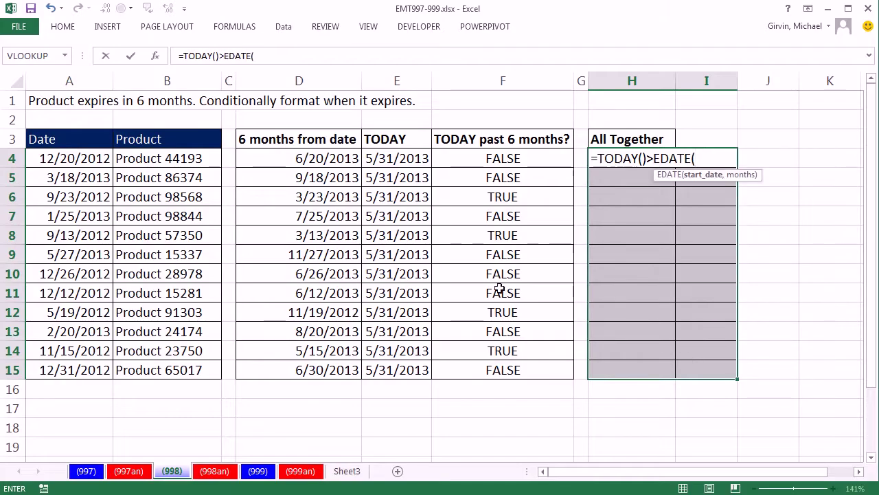
{"action": "left_click", "coordinate": [69, 162]}
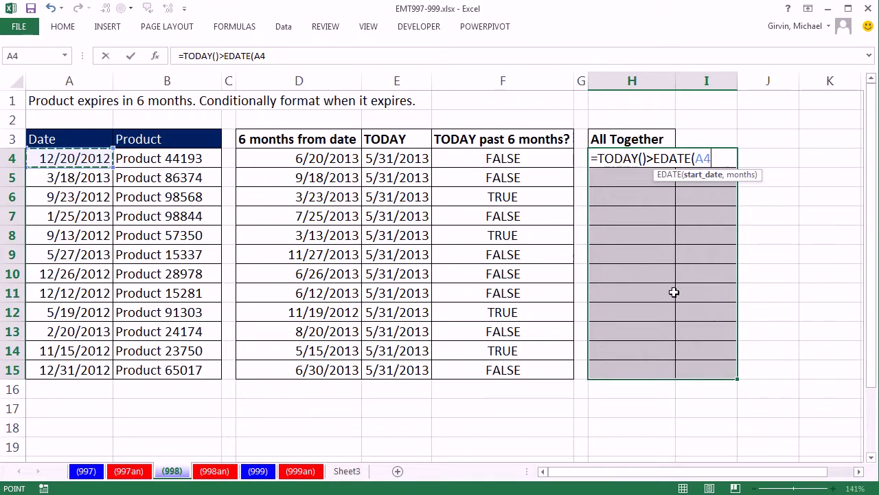
{"action": "key", "text": "F4"}
{"action": "key", "text": "F4"}
{"action": "key", "text": "F4"}
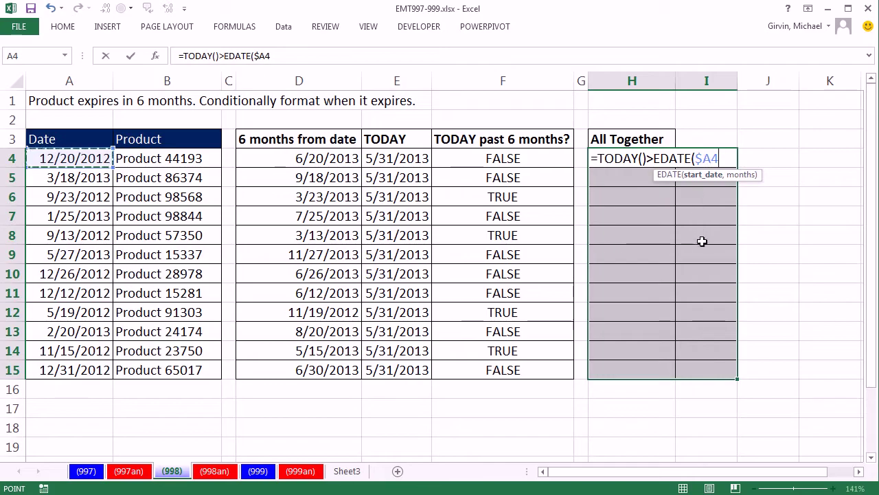
{"action": "type", "text": ","}
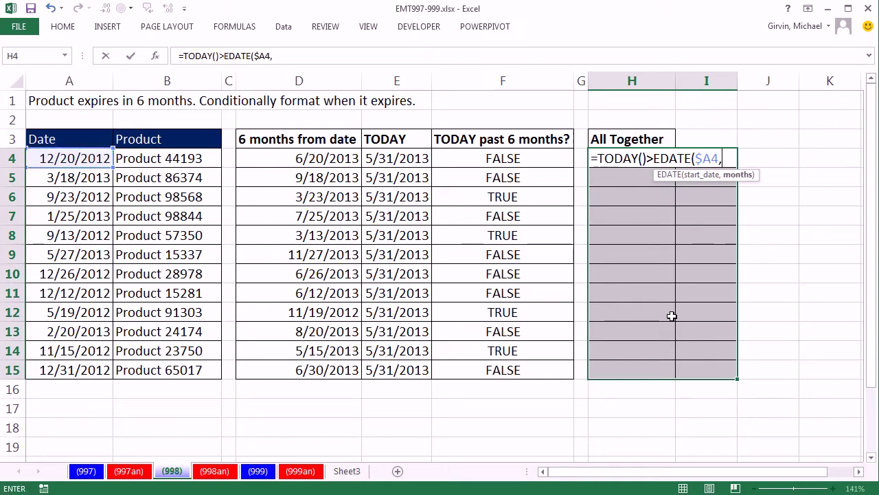
{"action": "type", "text": "6)"}
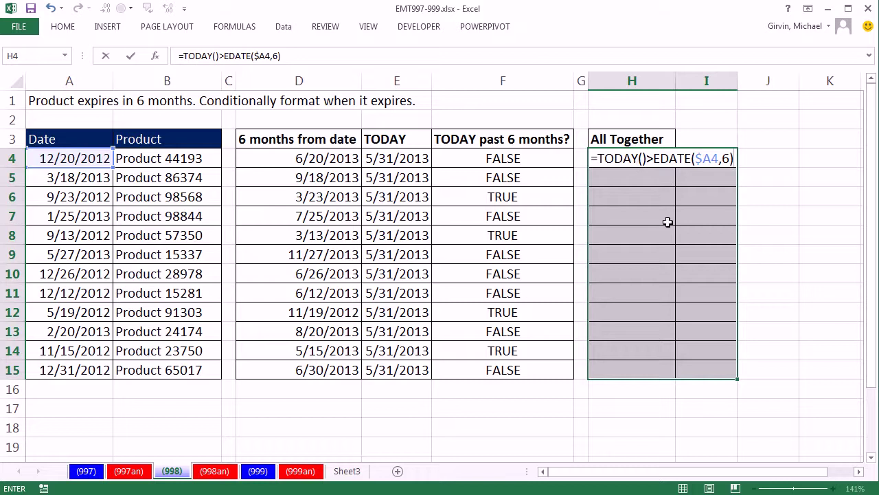
{"action": "key", "text": "ctrl+Return"}
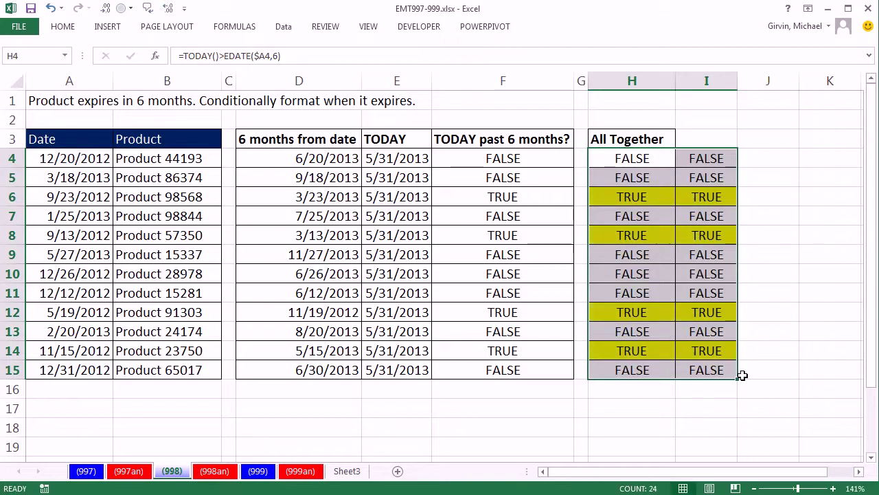
- Inspect the formulas in I4, H5, I5 and H4 to check how the $A row references shift
{"action": "double_click", "coordinate": [701, 159]}
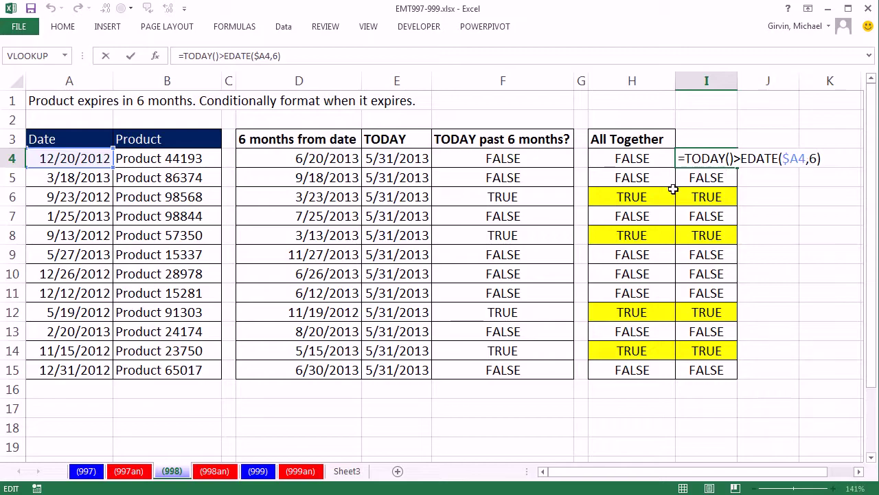
{"action": "key", "text": "Escape"}
{"action": "double_click", "coordinate": [640, 177]}
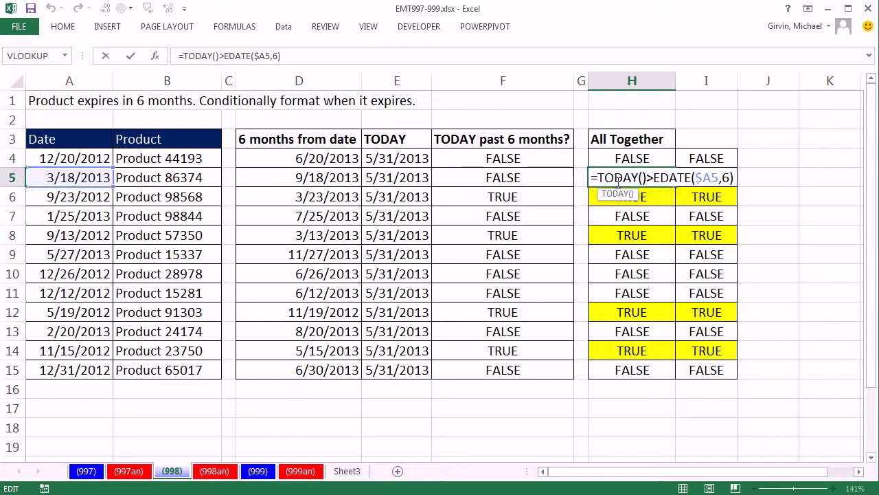
{"action": "key", "text": "Escape"}
{"action": "double_click", "coordinate": [711, 176]}
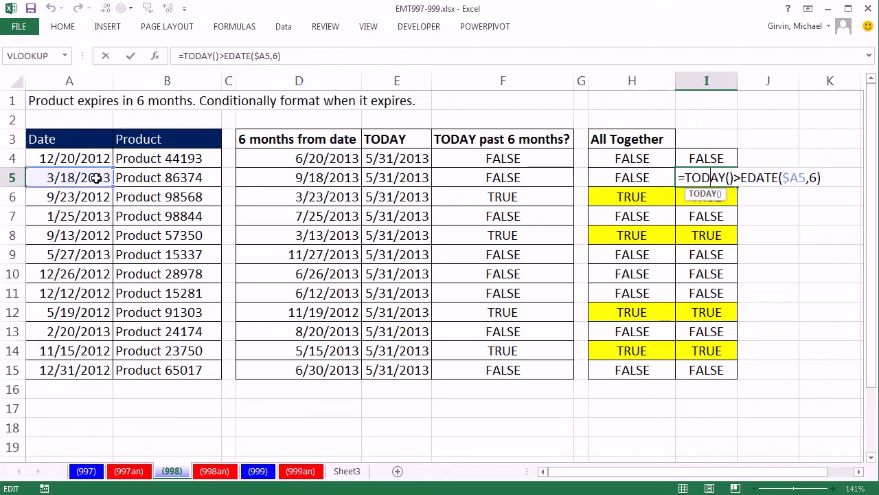
{"action": "key", "text": "Escape"}
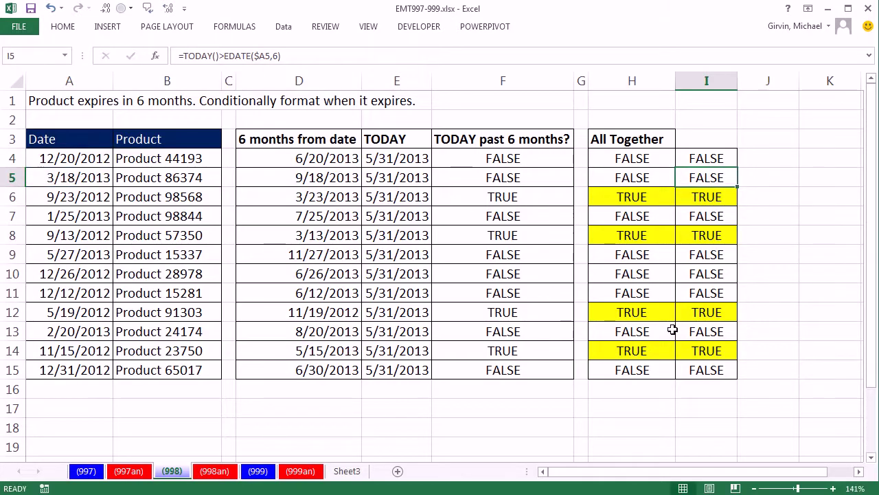
{"action": "double_click", "coordinate": [626, 160]}
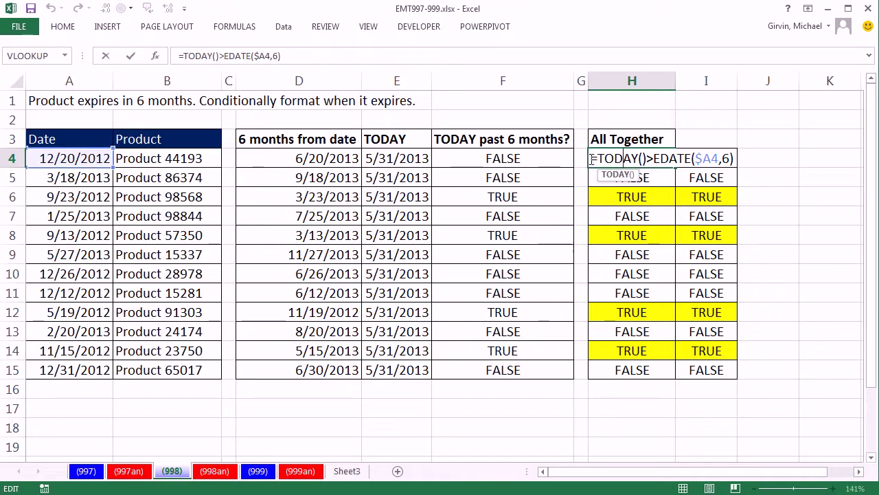
{"action": "key", "text": "Escape"}
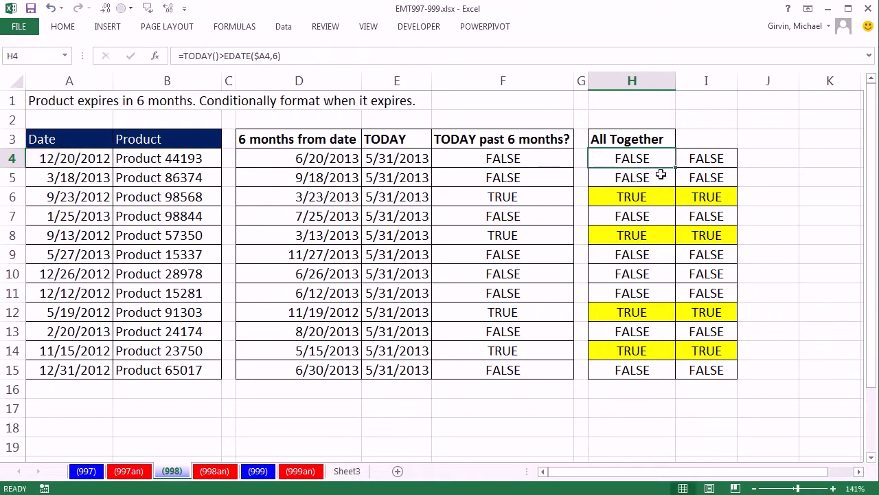
- Copy the formula text =TODAY()>EDATE($A4,6) from H4 and select the range A4:B15
{"action": "double_click", "coordinate": [616, 158]}
{"action": "left_click_drag", "start_coordinate": [591, 159], "coordinate": [778, 170]}
{"action": "key", "text": "ctrl+c"}
{"action": "key", "text": "Escape"}
{"action": "left_click_drag", "start_coordinate": [44, 159], "coordinate": [172, 370]}
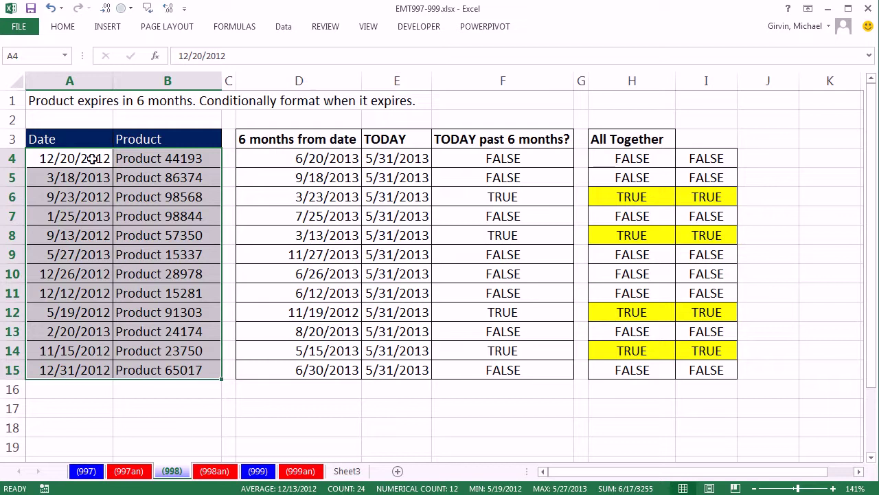
{"action": "left_click", "coordinate": [65, 27]}
{"action": "left_click", "coordinate": [516, 81]}
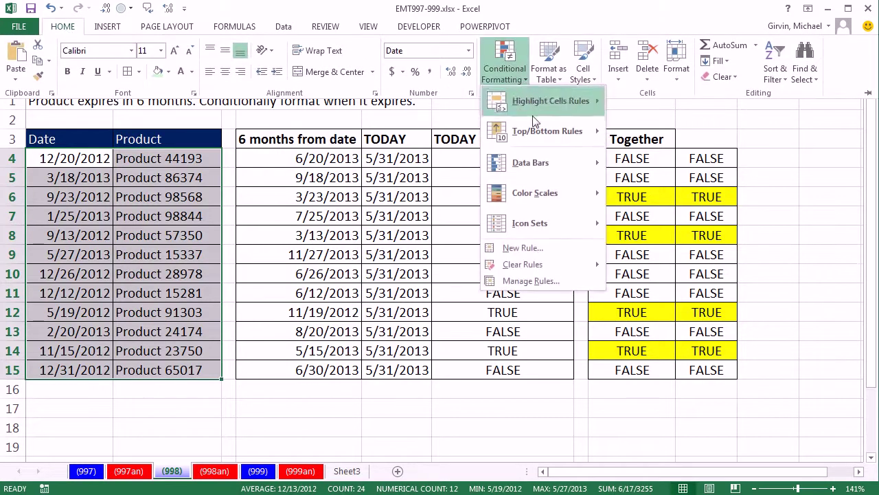
{"action": "key", "text": "Escape"}
{"action": "key", "text": "Escape"}
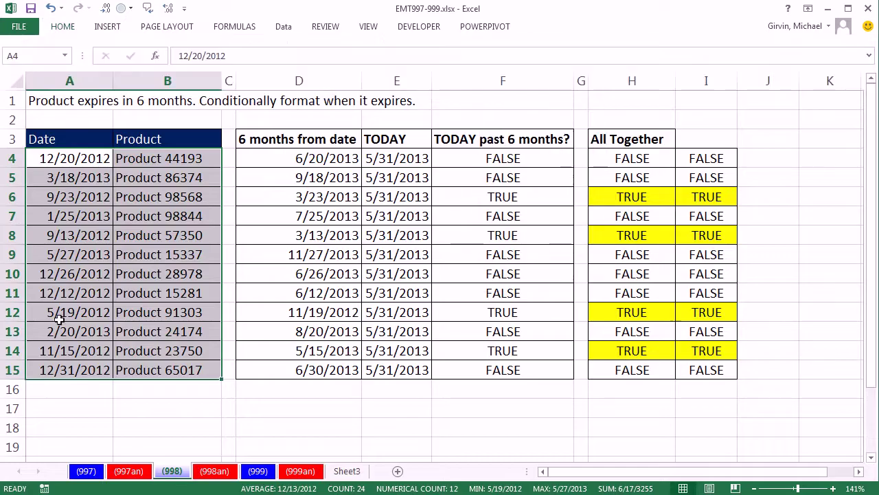
{"action": "key", "text": "alt+h"}
{"action": "key", "text": "l"}
{"action": "key", "text": "r"}
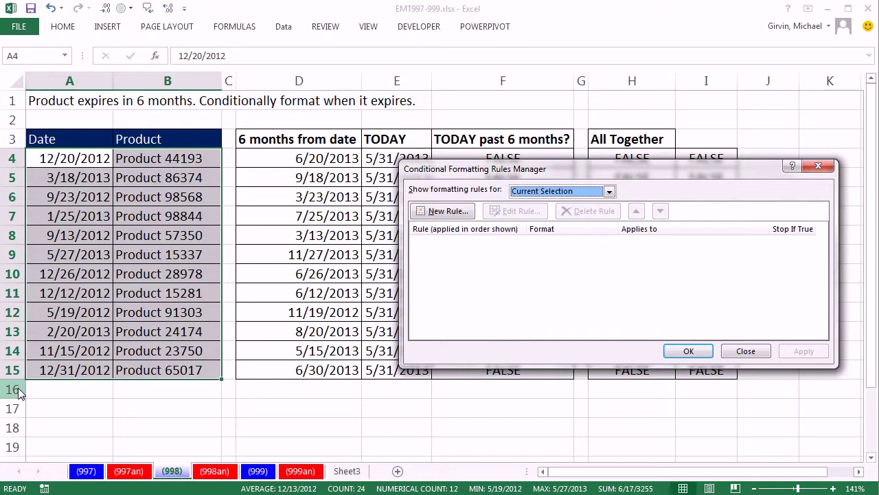
{"action": "key", "text": "alt+n"}
{"action": "key", "text": "Escape"}
{"action": "key", "text": "Escape"}
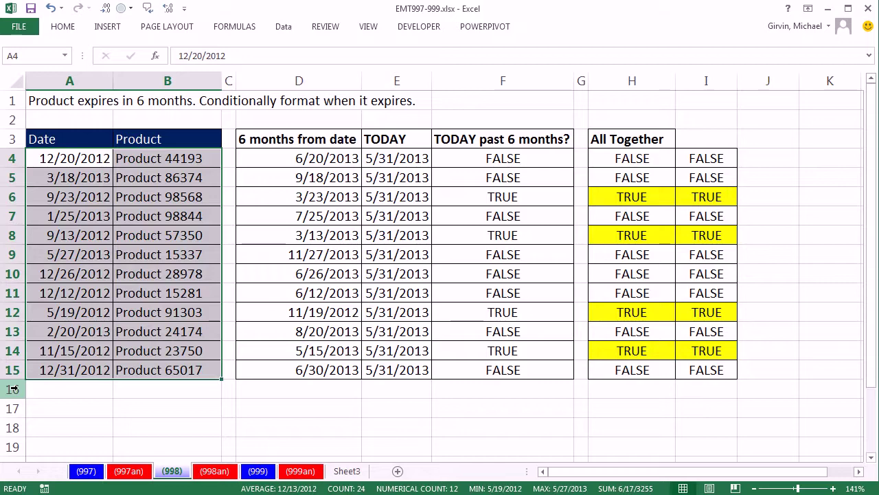
{"action": "key", "text": "alt"}
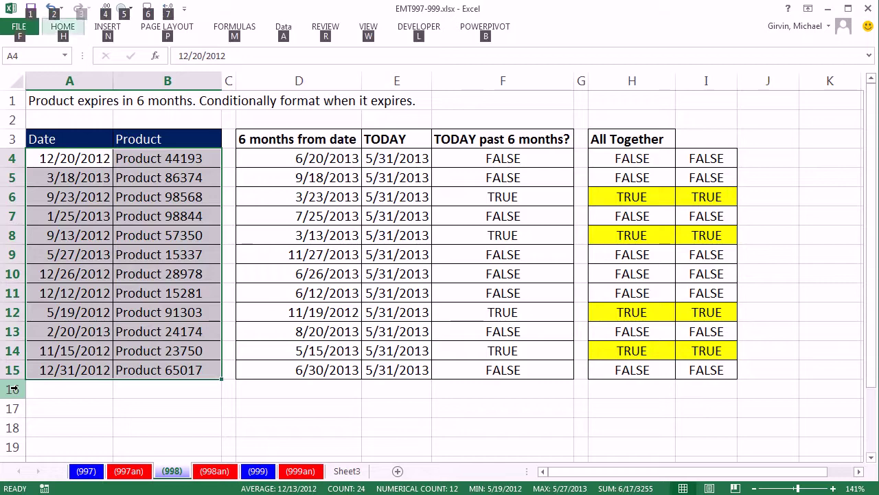
{"action": "key", "text": "h"}
{"action": "key", "text": "l"}
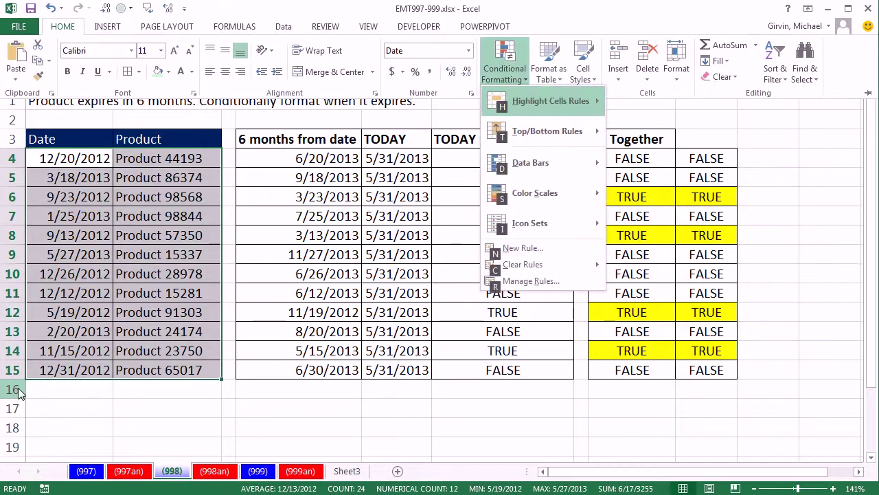
{"action": "key", "text": "n"}
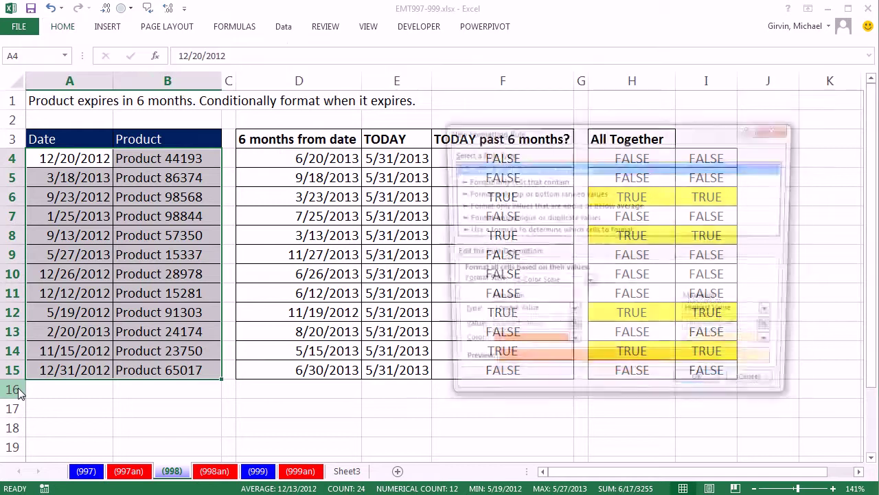
{"action": "key", "text": "Escape"}
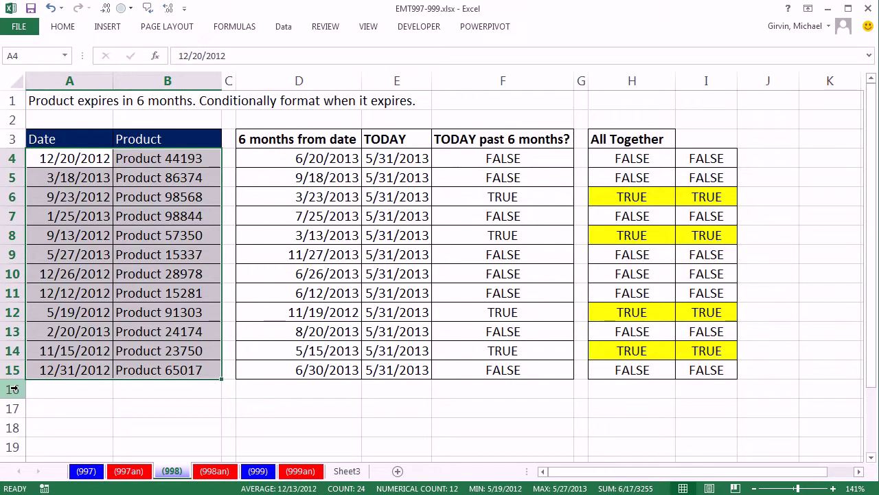
- Start a new formula-based conditional formatting rule for A4:B15 and paste in =TODAY()>EDATE($A4,6)
{"action": "key", "text": "alt"}
{"action": "key", "text": "h"}
{"action": "key", "text": "l"}
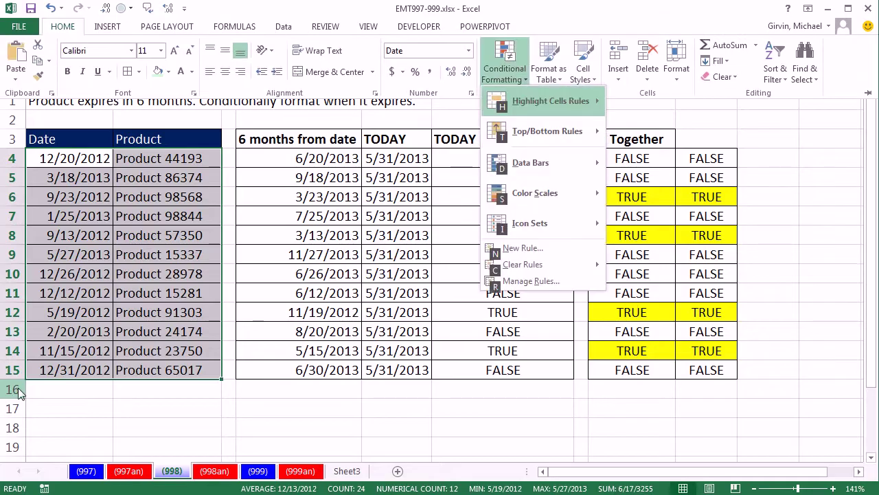
{"action": "key", "text": "n"}
{"action": "key", "text": "Down"}
{"action": "key", "text": "Down"}
{"action": "key", "text": "Down"}
{"action": "key", "text": "Down"}
{"action": "key", "text": "Down"}
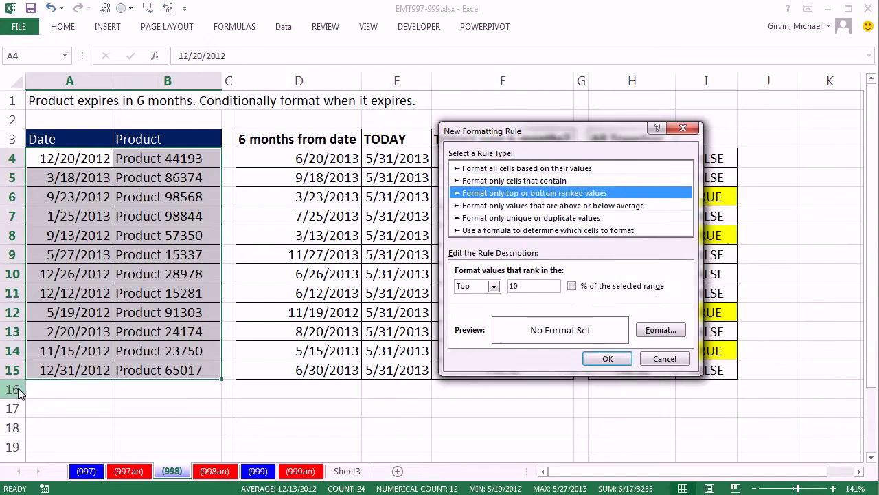
{"action": "key", "text": "Tab"}
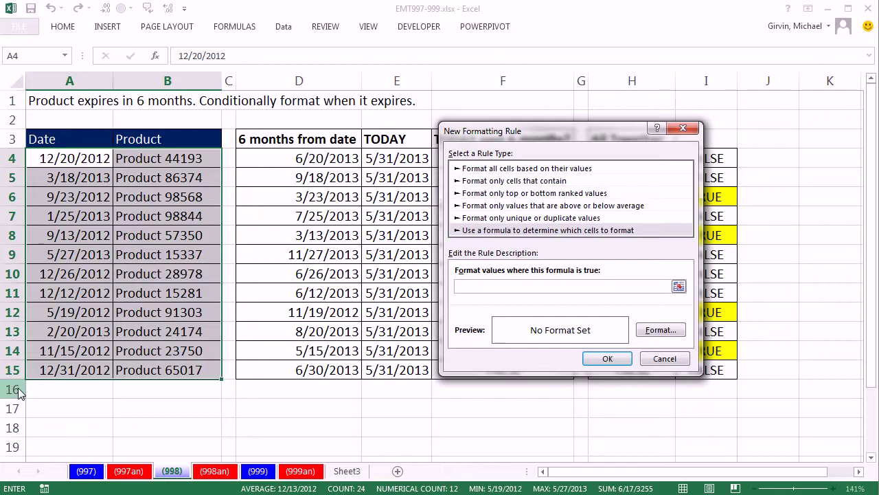
{"action": "key", "text": "ctrl+v"}
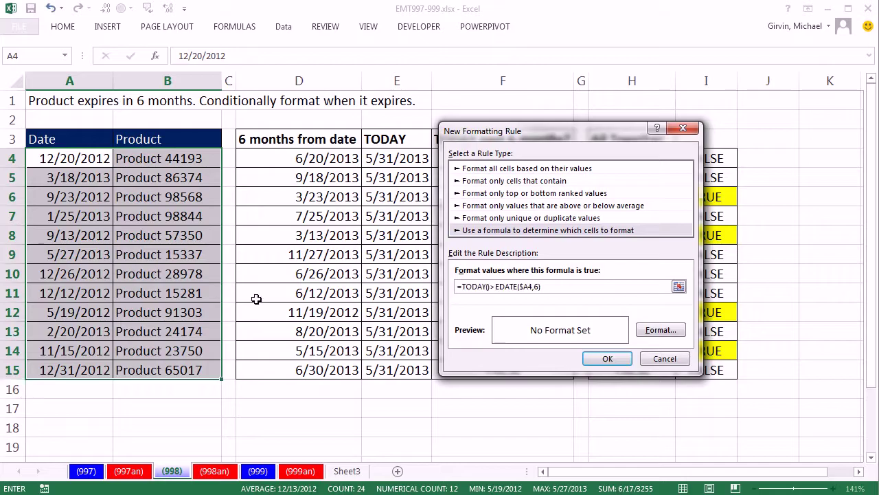
- Apply the conditional formatting rule with a yellow fill and review the formula in H4
{"action": "left_click", "coordinate": [661, 331]}
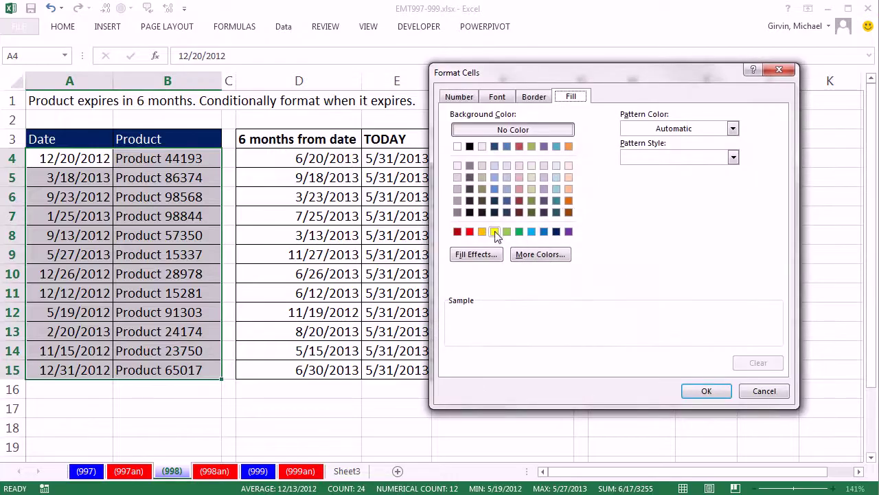
{"action": "left_click", "coordinate": [495, 231]}
{"action": "left_click", "coordinate": [707, 391]}
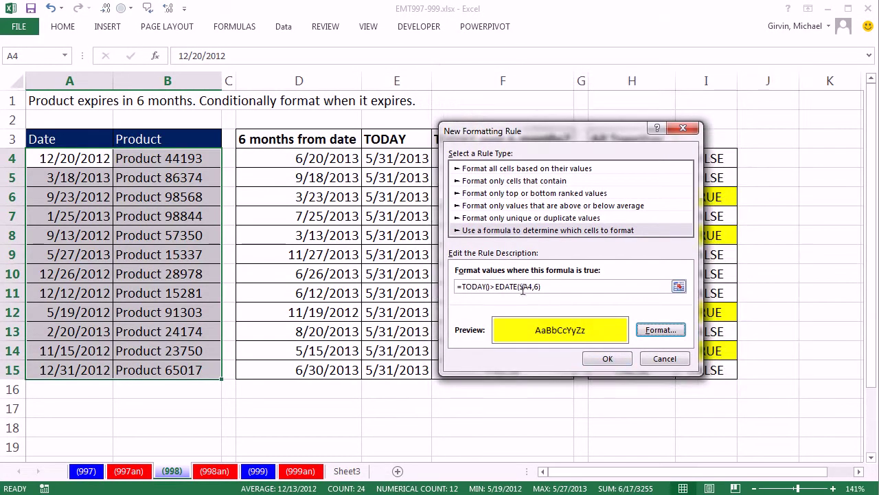
{"action": "left_click", "coordinate": [606, 360]}
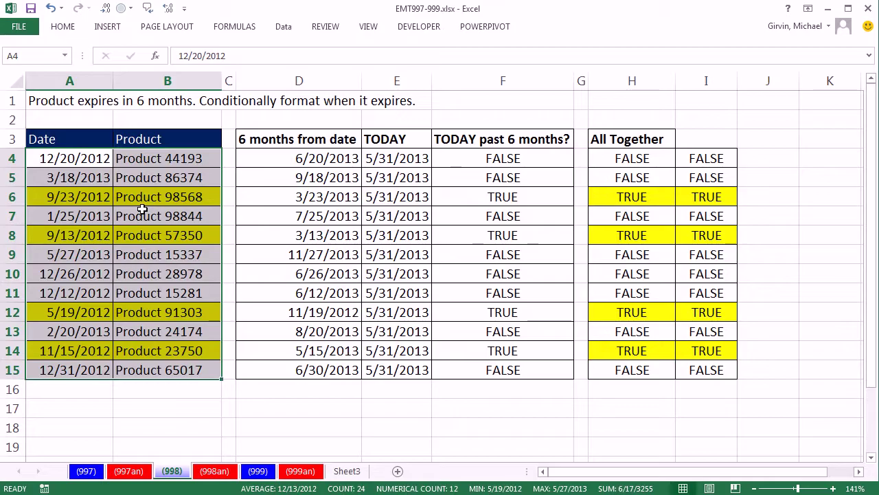
{"action": "double_click", "coordinate": [600, 159]}
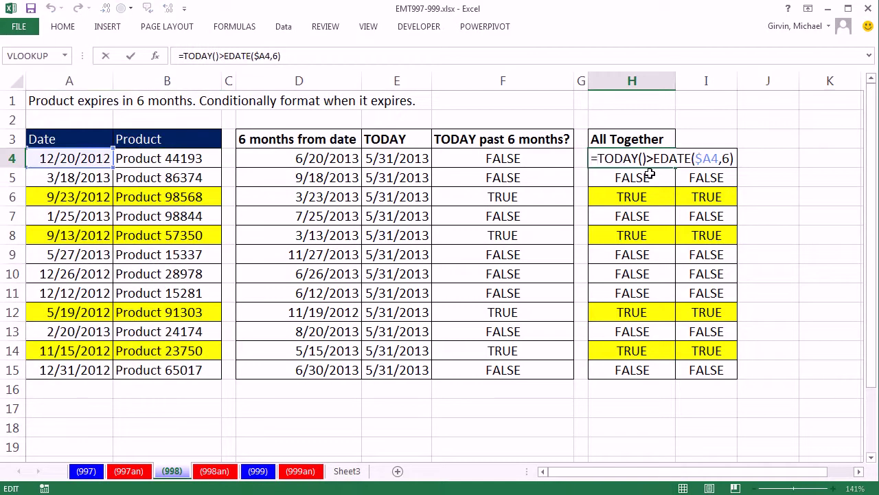
{"action": "key", "text": "Escape"}
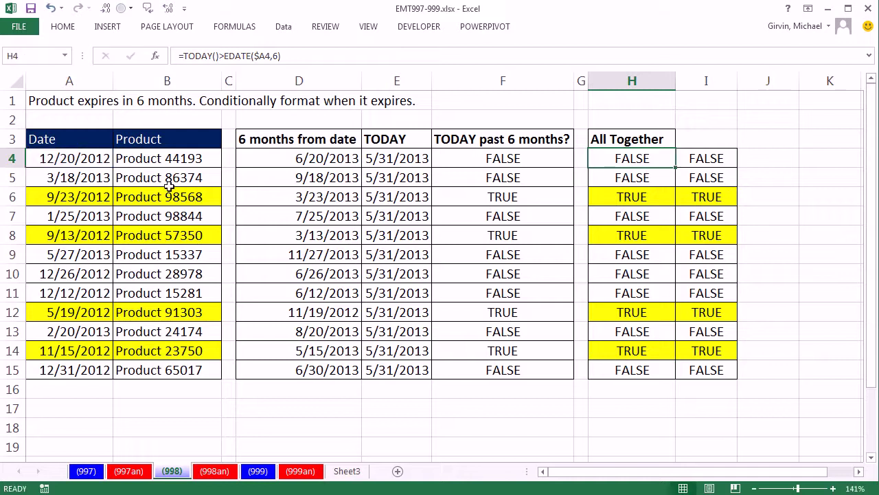